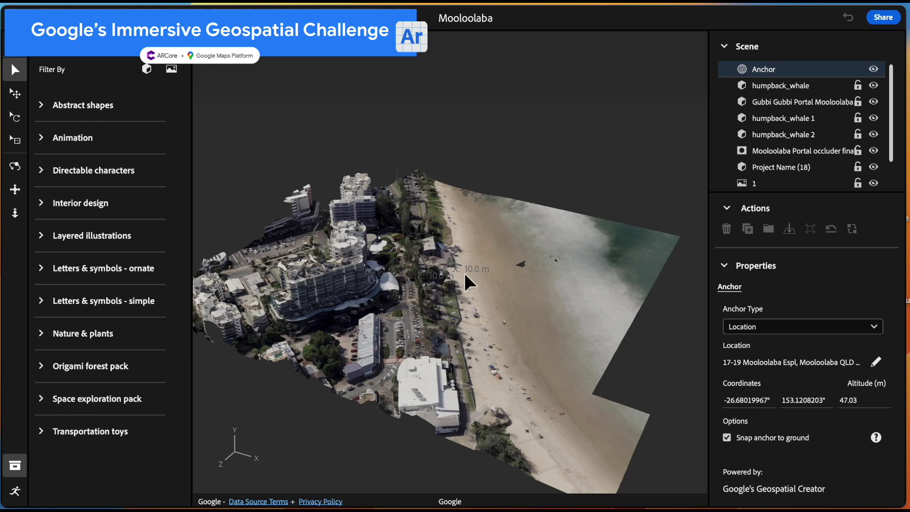
Select the Mooloolaba Portal occluder disc beside the anchor on the beachfront.
{"action": "scroll", "coordinate": [441, 273], "scroll_direction": "up", "scroll_amount": 10}
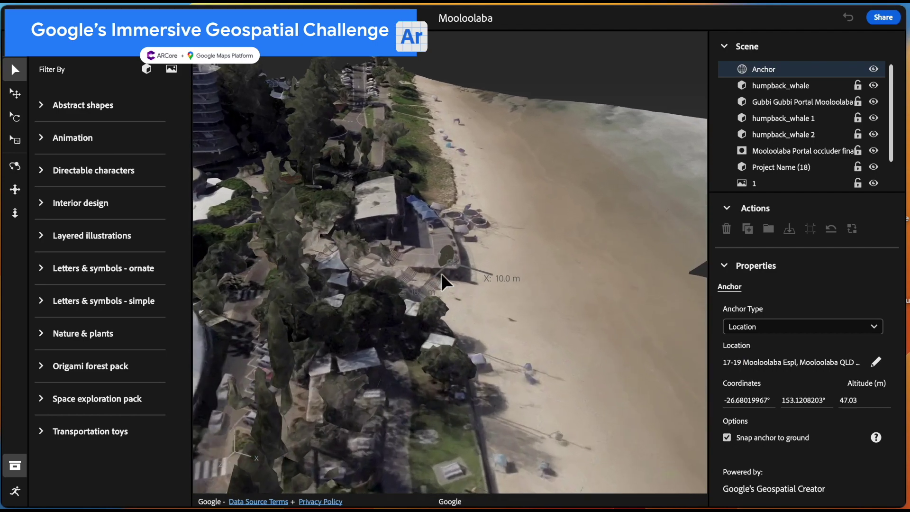
{"action": "scroll", "coordinate": [440, 273], "scroll_direction": "up", "scroll_amount": 8}
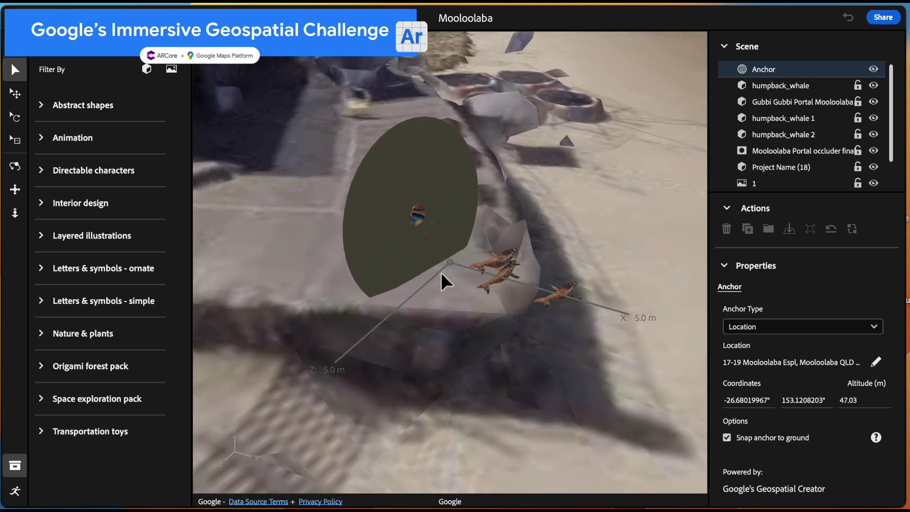
{"action": "left_click", "coordinate": [16, 117]}
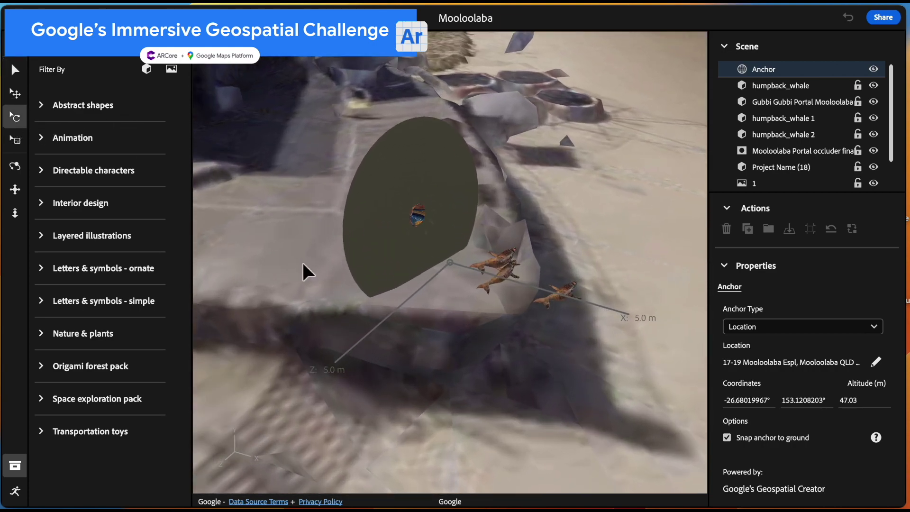
{"action": "left_click", "coordinate": [342, 262]}
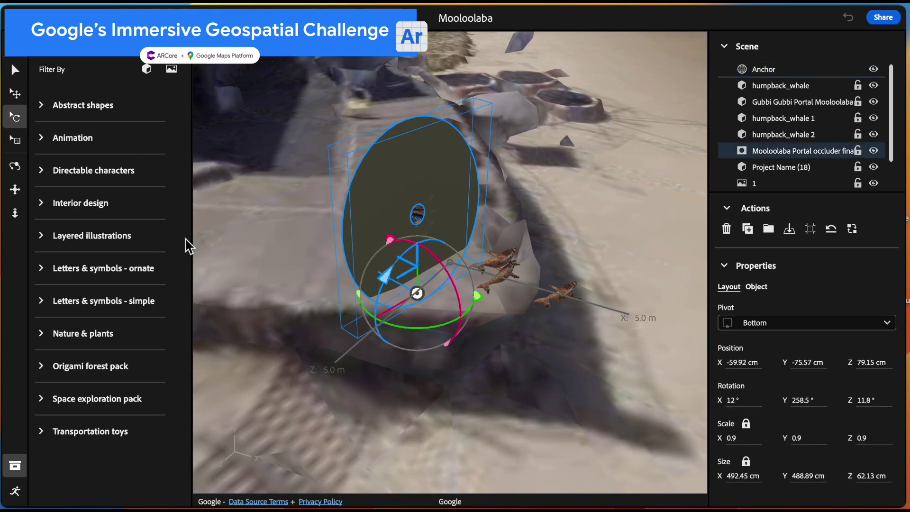
Examine the portal disc from the front, with the telescope and the Learn more, The artist and Feedback signs in view.
{"action": "left_click", "coordinate": [15, 166]}
{"action": "left_click_drag", "start_coordinate": [262, 245], "coordinate": [595, 225]}
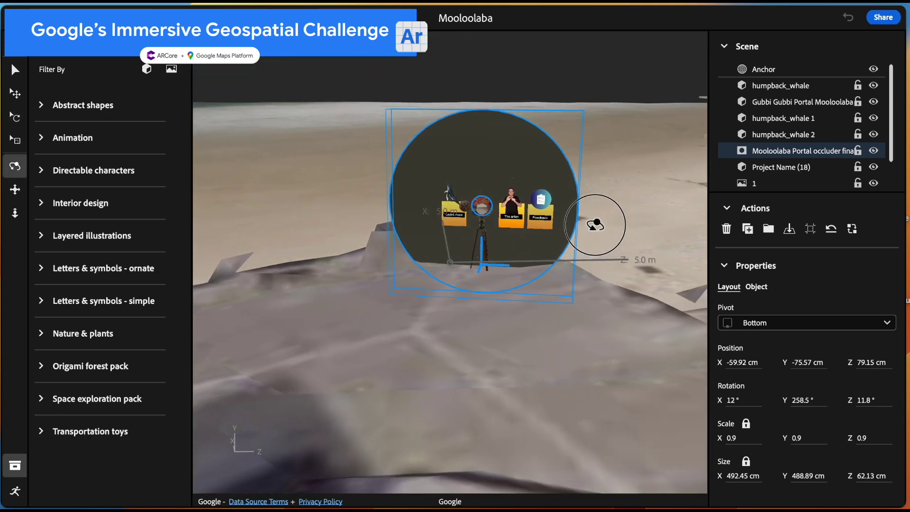
{"action": "scroll", "coordinate": [595, 225], "scroll_direction": "up", "scroll_amount": 5}
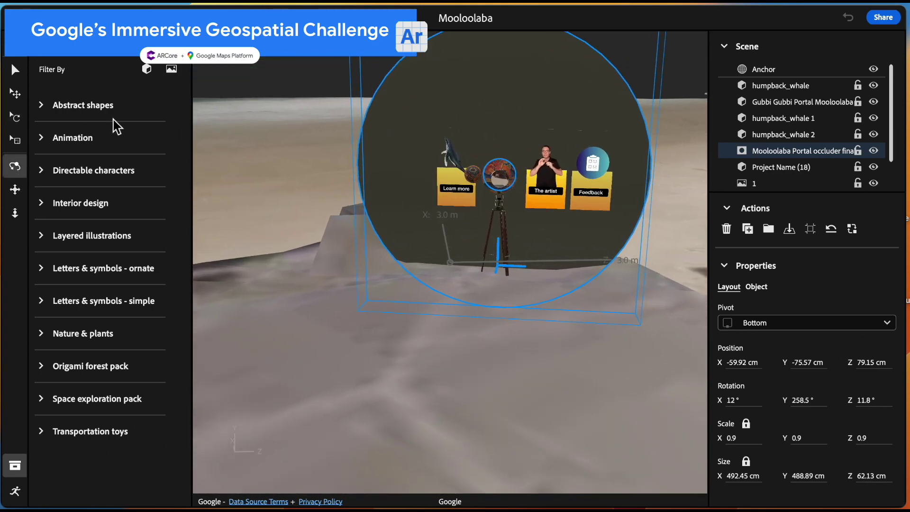
{"action": "left_click", "coordinate": [15, 190]}
{"action": "left_click_drag", "start_coordinate": [289, 201], "coordinate": [199, 368]}
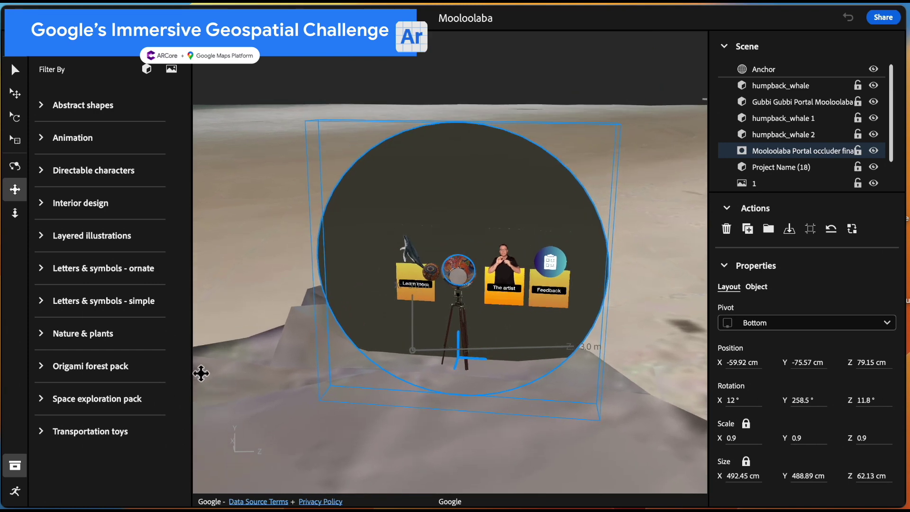
{"action": "left_click", "coordinate": [16, 165]}
{"action": "left_click_drag", "start_coordinate": [217, 229], "coordinate": [226, 206]}
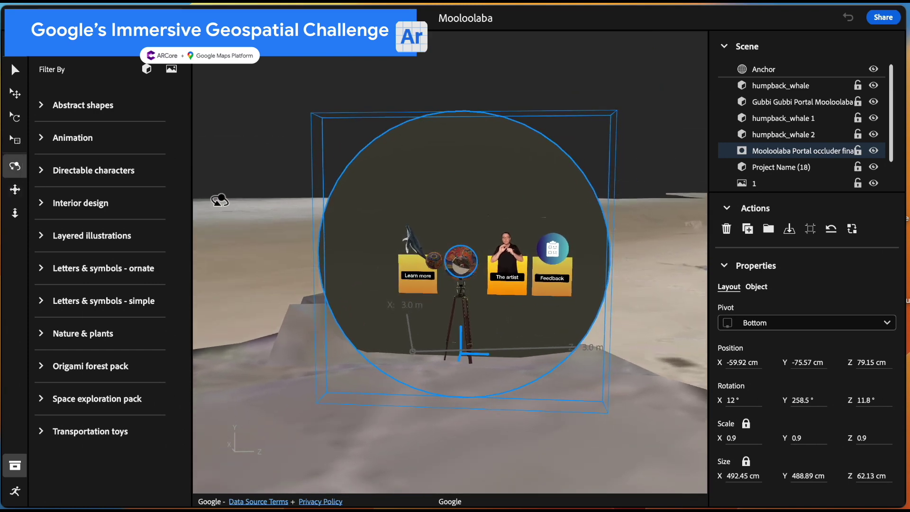
Preview the scene full screen, inspect the patterned telescope and sphere inside the portal, and exit the preview.
{"action": "key", "text": "ctrl+p"}
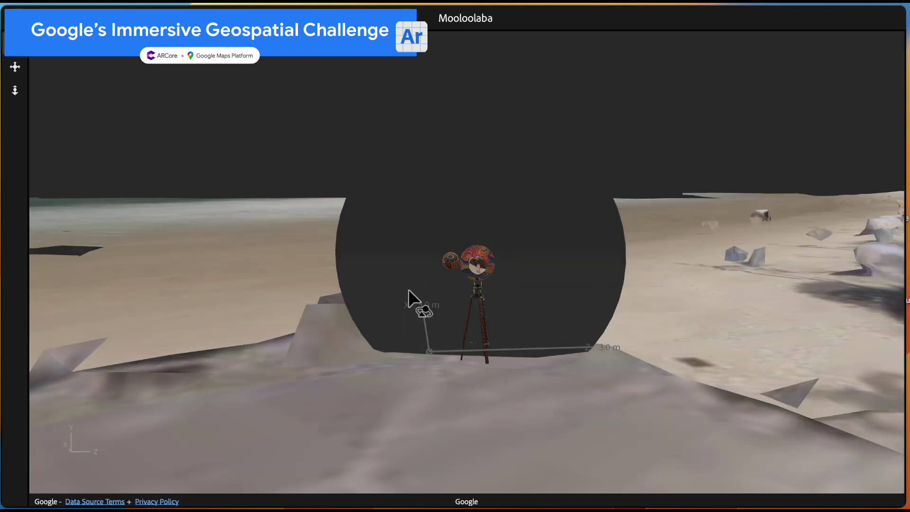
{"action": "left_click", "coordinate": [408, 292]}
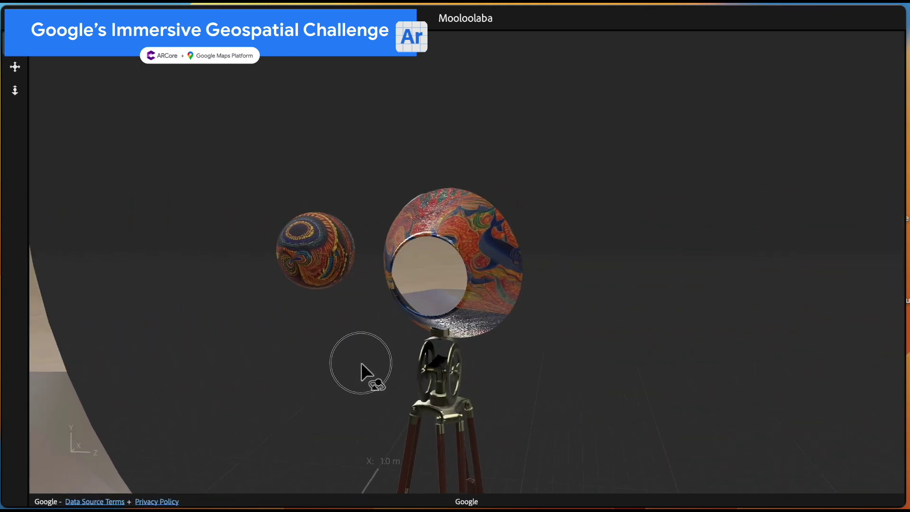
{"action": "left_click_drag", "start_coordinate": [361, 362], "coordinate": [388, 340]}
{"action": "scroll", "coordinate": [389, 340], "scroll_direction": "up", "scroll_amount": 3}
{"action": "scroll", "coordinate": [388, 340], "scroll_direction": "down", "scroll_amount": 5}
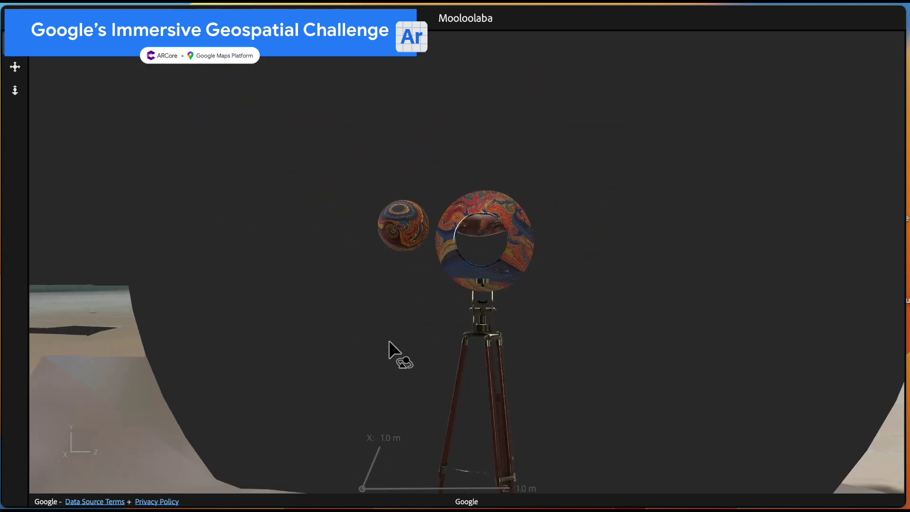
{"action": "left_click_drag", "start_coordinate": [510, 361], "coordinate": [476, 346]}
{"action": "key", "text": "Escape"}
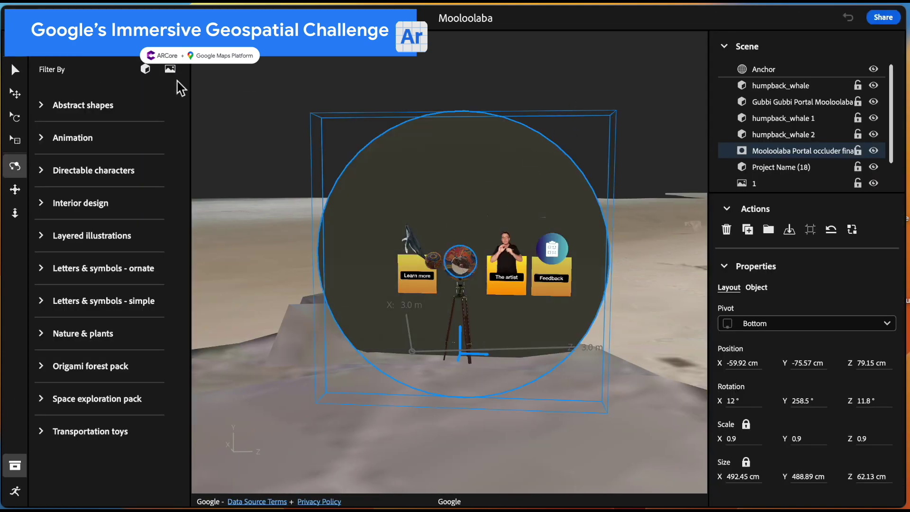
Switch Use as mask off and back on for the portal occluder to compare its rendering.
{"action": "left_click", "coordinate": [15, 70]}
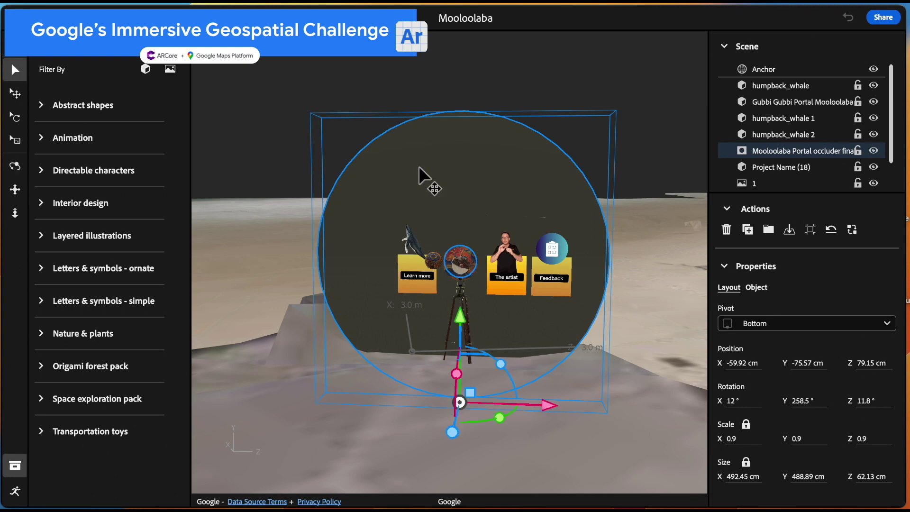
{"action": "left_click", "coordinate": [761, 288]}
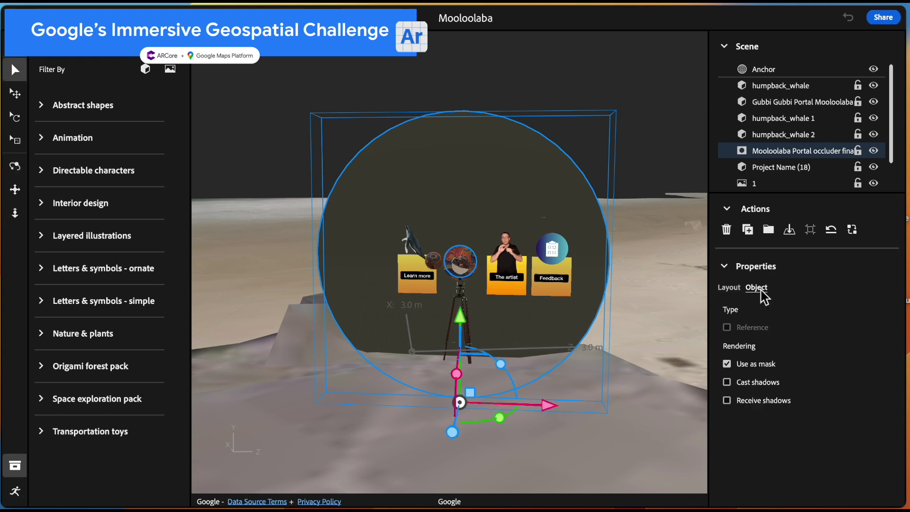
{"action": "left_click", "coordinate": [727, 364]}
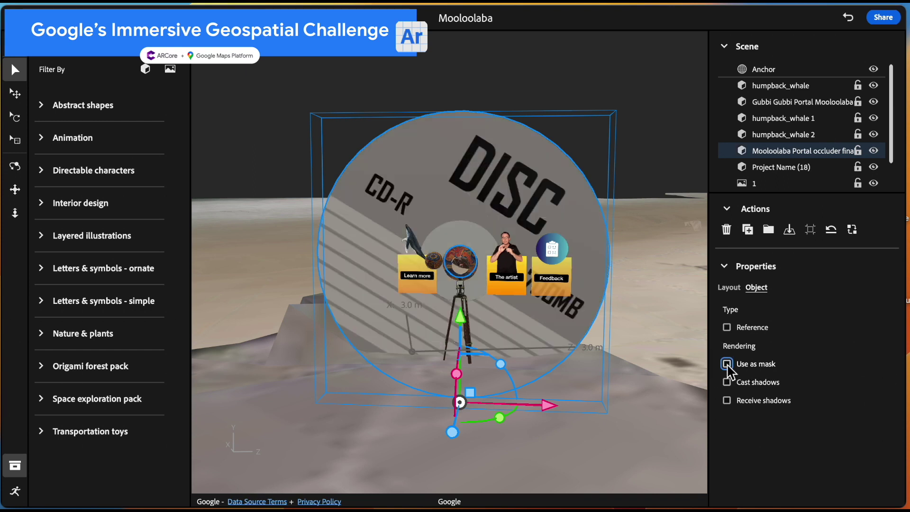
{"action": "left_click", "coordinate": [727, 364]}
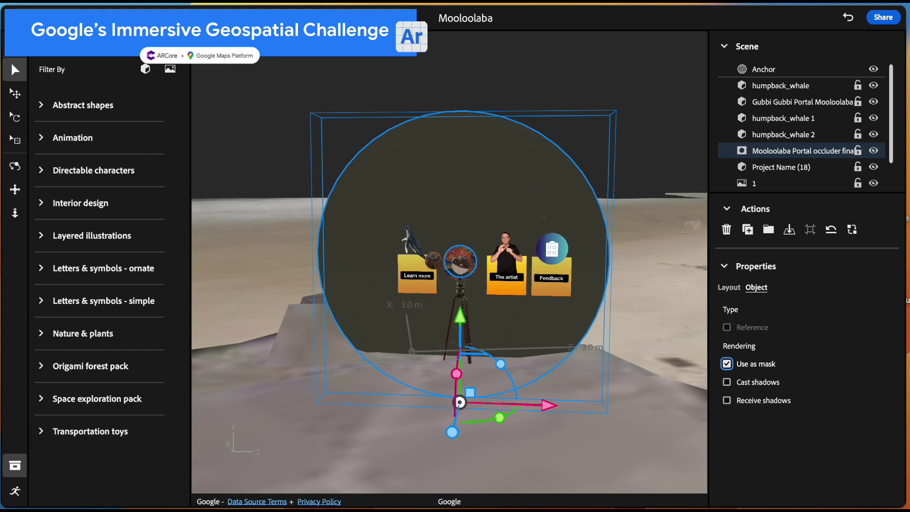
Show the scene's behaviors and review the humpback whales' Play animation and Move actions triggered at scene start.
{"action": "left_click", "coordinate": [16, 498]}
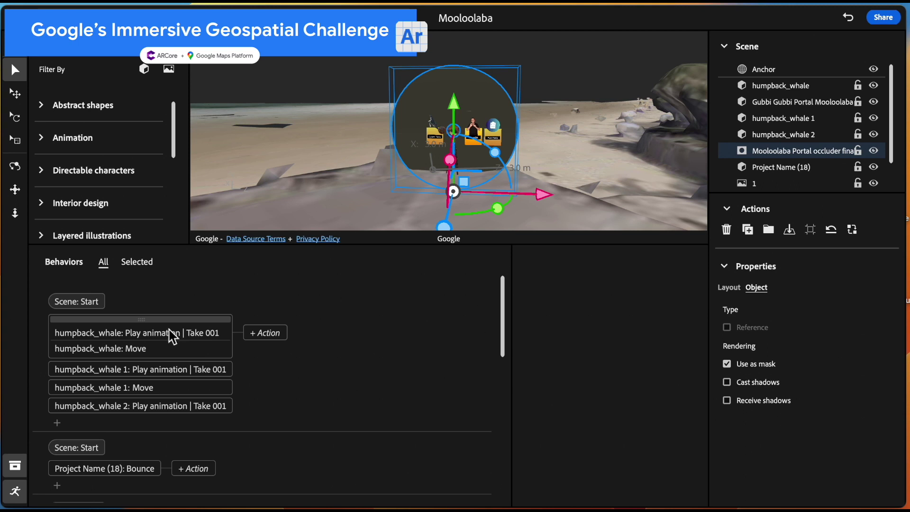
{"action": "scroll", "coordinate": [280, 366], "scroll_direction": "down", "scroll_amount": 1}
{"action": "scroll", "coordinate": [280, 365], "scroll_direction": "up", "scroll_amount": 1}
{"action": "left_click", "coordinate": [90, 301]}
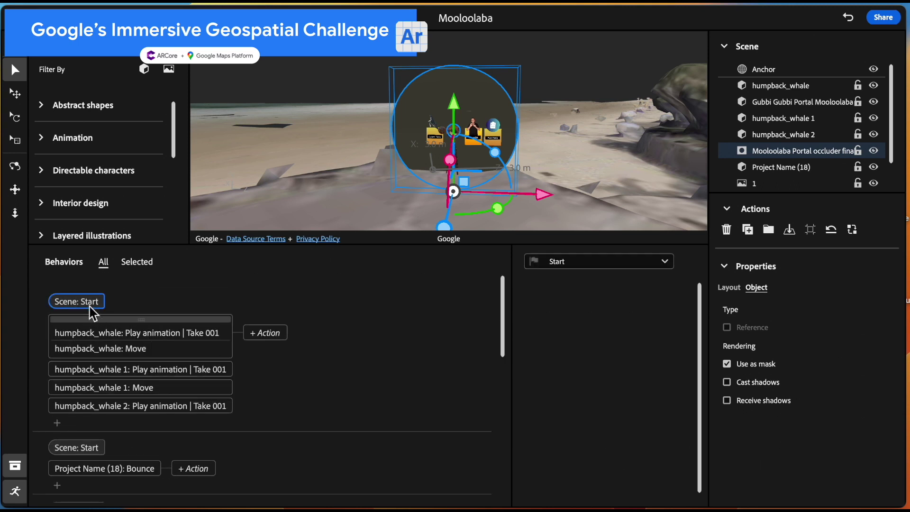
{"action": "left_click", "coordinate": [137, 334]}
{"action": "left_click", "coordinate": [127, 353]}
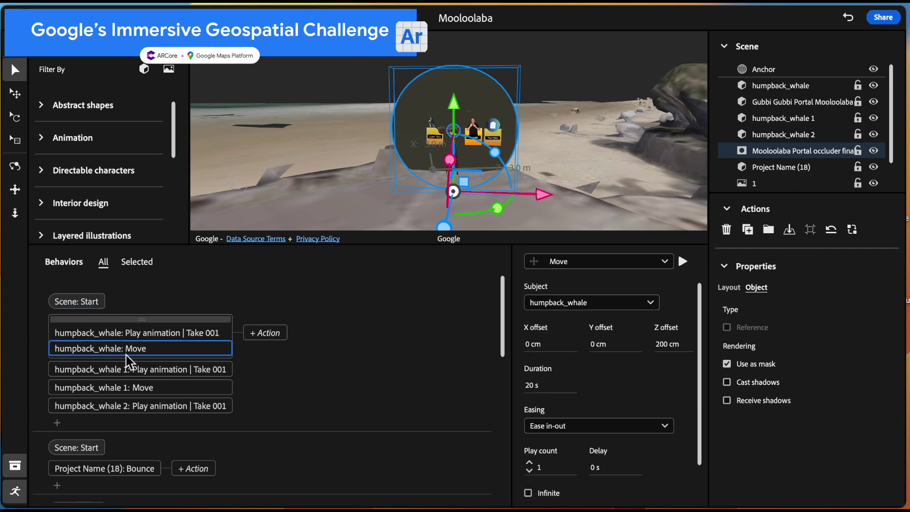
{"action": "left_click", "coordinate": [128, 370]}
{"action": "scroll", "coordinate": [355, 369], "scroll_direction": "down", "scroll_amount": 1}
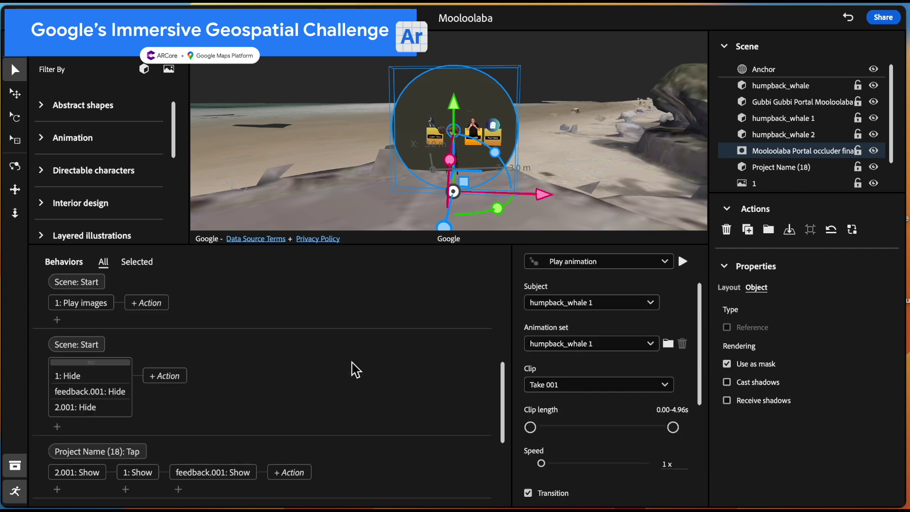
Preview the Project Name (18) Bounce action and inspect the telescope up close while it plays.
{"action": "scroll", "coordinate": [355, 369], "scroll_direction": "down", "scroll_amount": 1}
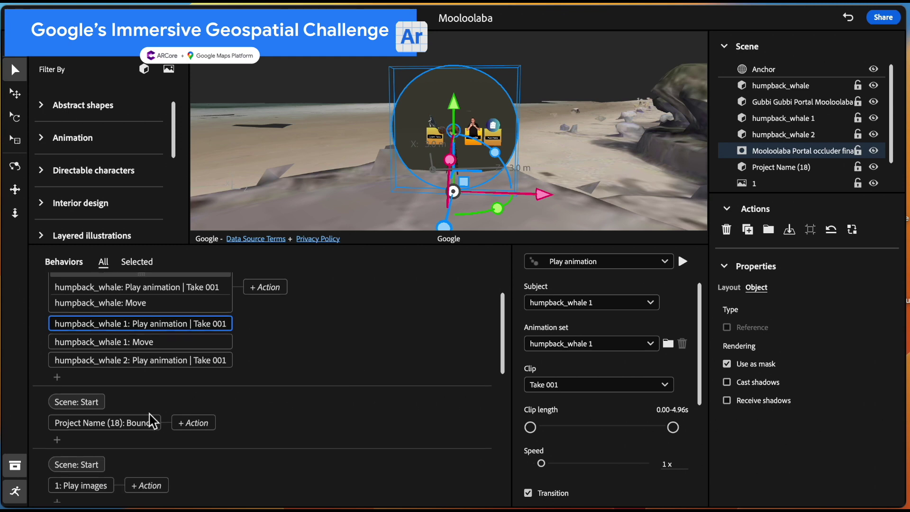
{"action": "left_click", "coordinate": [138, 428]}
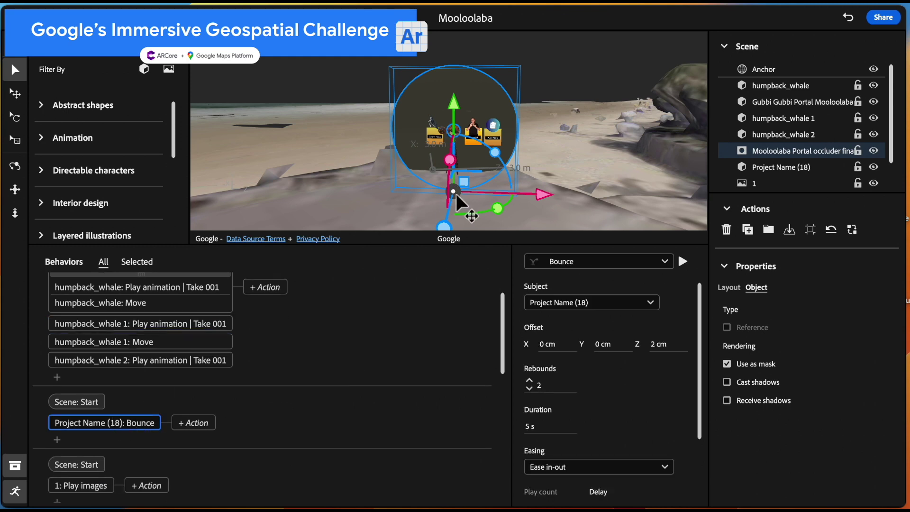
{"action": "scroll", "coordinate": [456, 194], "scroll_direction": "up", "scroll_amount": 5}
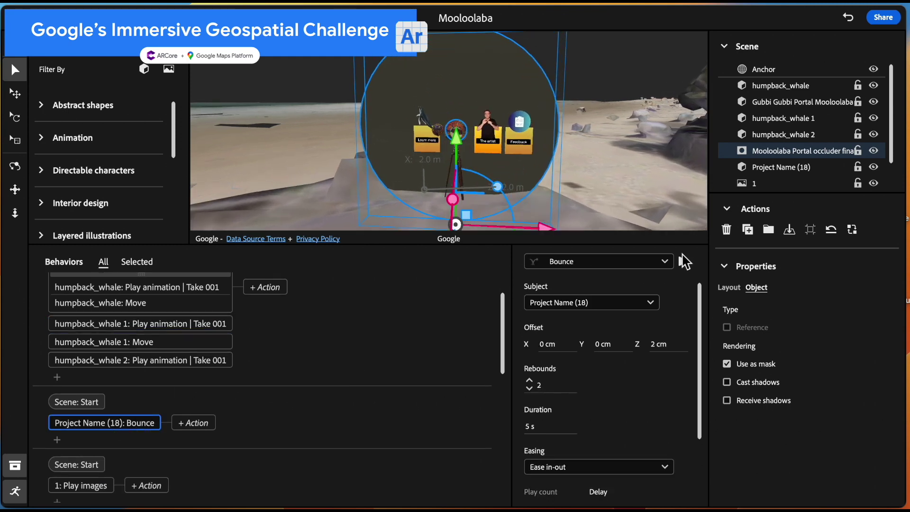
{"action": "scroll", "coordinate": [433, 144], "scroll_direction": "up", "scroll_amount": 5}
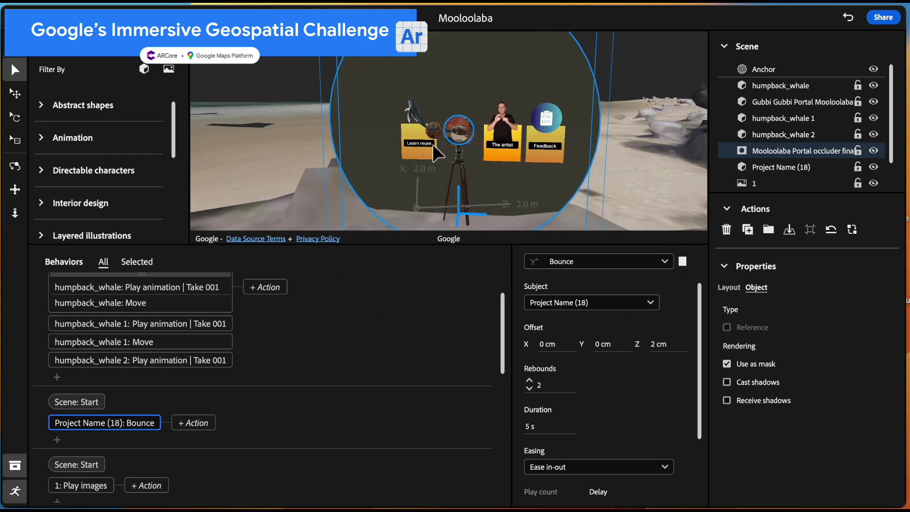
{"action": "scroll", "coordinate": [432, 144], "scroll_direction": "up", "scroll_amount": 5}
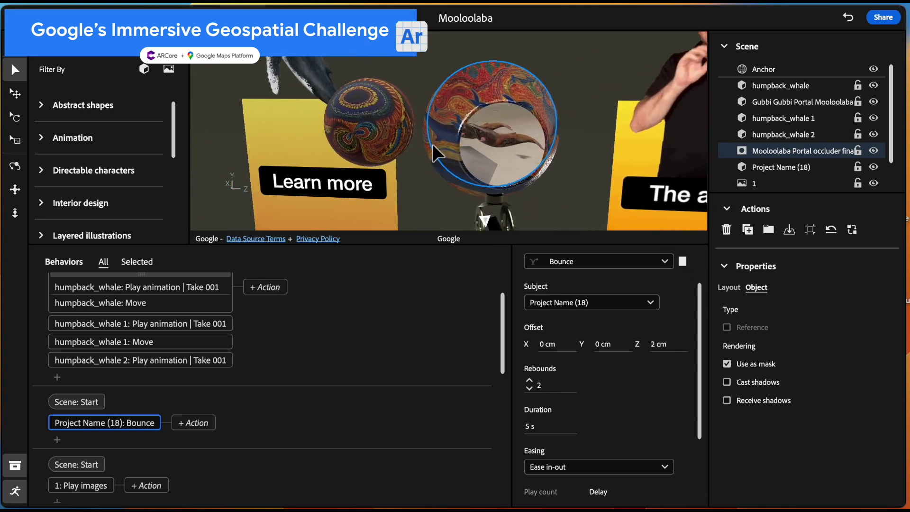
{"action": "scroll", "coordinate": [432, 144], "scroll_direction": "down", "scroll_amount": 10}
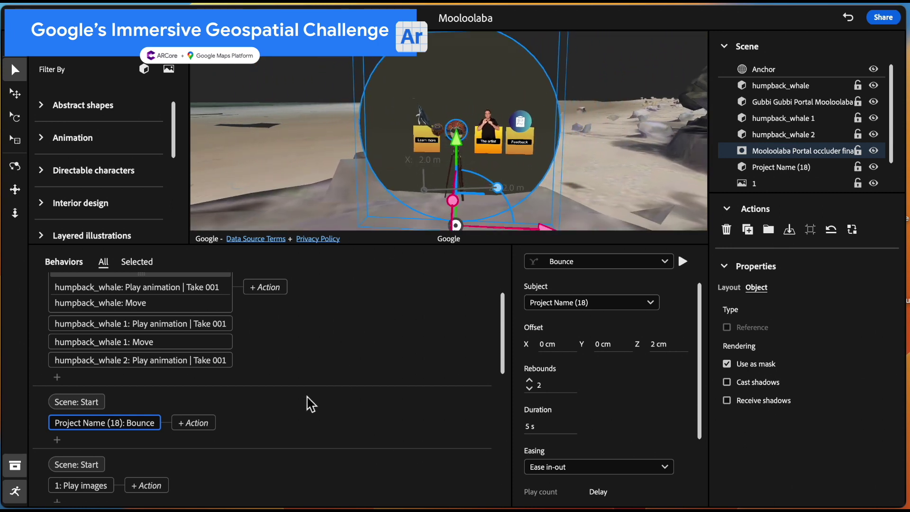
Review the scene-start Play images action for subject 1 and preview it on the artist sign.
{"action": "scroll", "coordinate": [311, 404], "scroll_direction": "down", "scroll_amount": 5}
{"action": "scroll", "coordinate": [309, 403], "scroll_direction": "up", "scroll_amount": 3}
{"action": "left_click", "coordinate": [97, 357]}
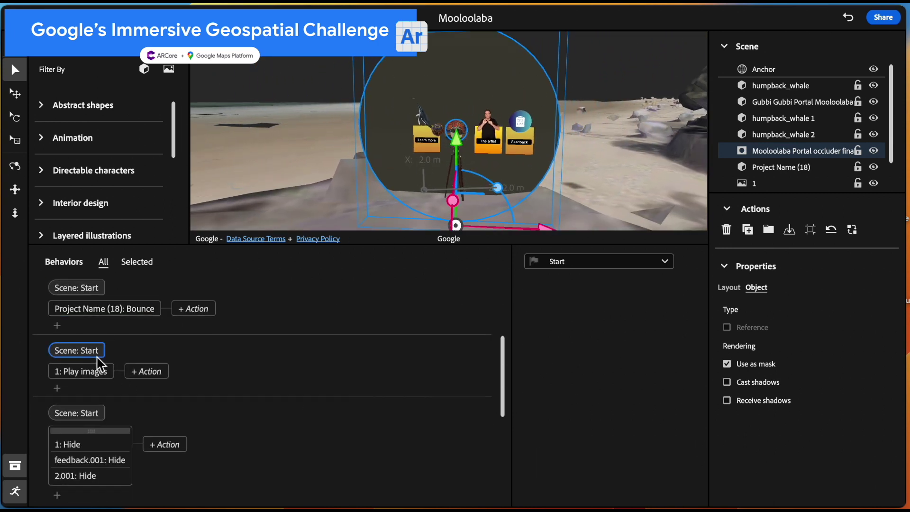
{"action": "left_click", "coordinate": [91, 374]}
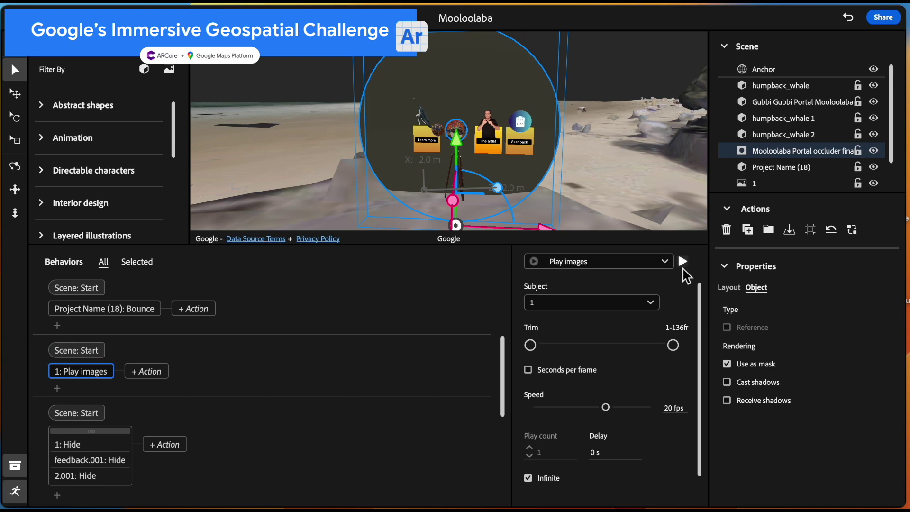
{"action": "left_click", "coordinate": [682, 262]}
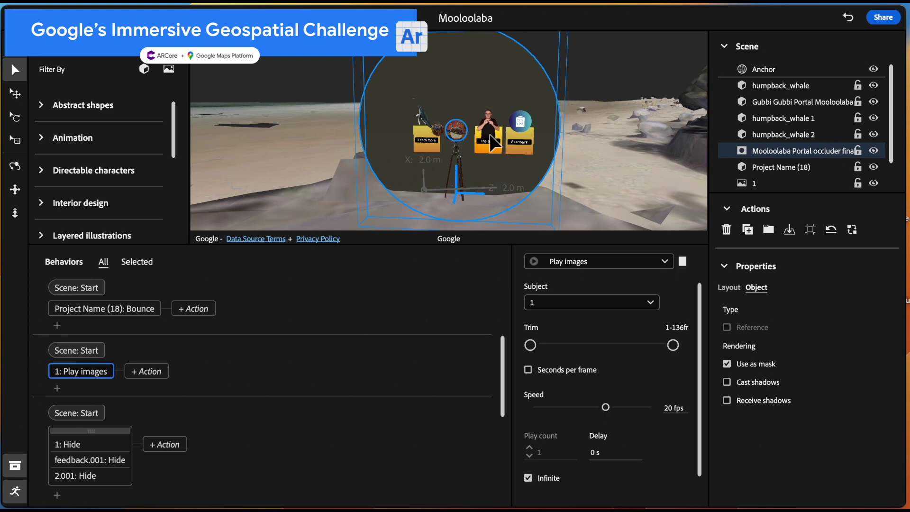
{"action": "scroll", "coordinate": [488, 134], "scroll_direction": "up", "scroll_amount": 5}
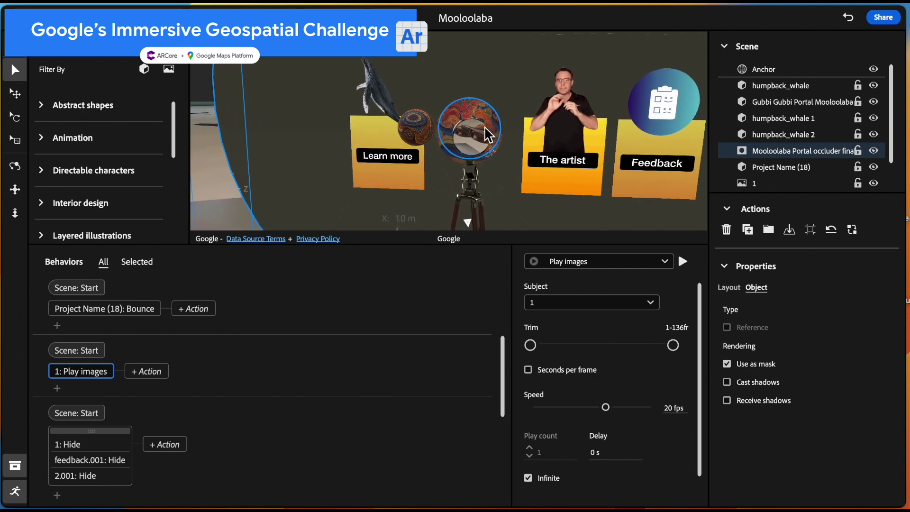
{"action": "scroll", "coordinate": [485, 125], "scroll_direction": "down", "scroll_amount": 3}
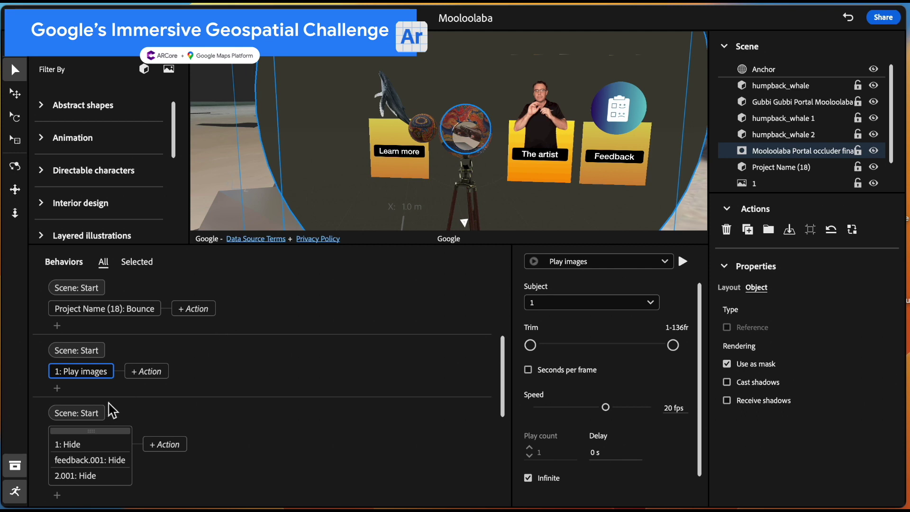
Review the scene-start Hide actions for 1, feedback.001 and 2.001, and look through the remaining behaviors.
{"action": "left_click", "coordinate": [97, 414]}
{"action": "scroll", "coordinate": [197, 433], "scroll_direction": "down", "scroll_amount": 3}
{"action": "scroll", "coordinate": [198, 434], "scroll_direction": "up", "scroll_amount": 3}
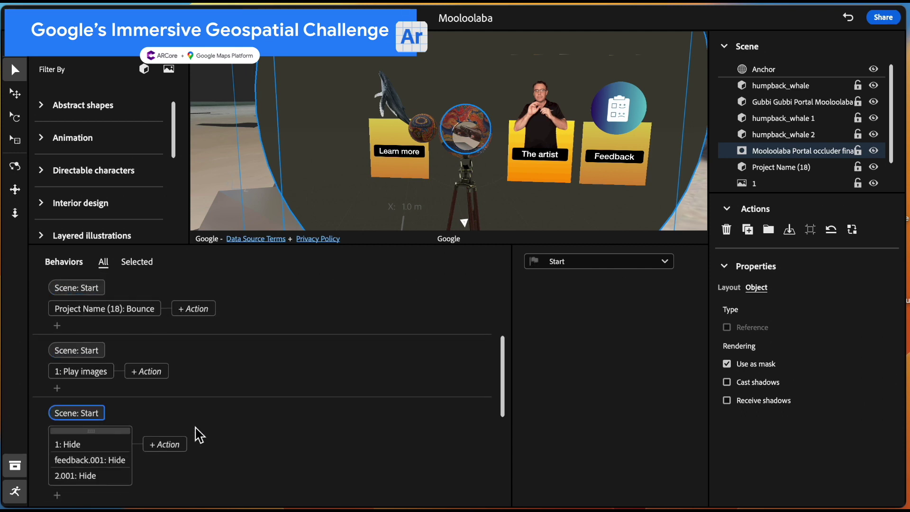
{"action": "left_click", "coordinate": [96, 446]}
{"action": "left_click", "coordinate": [104, 461]}
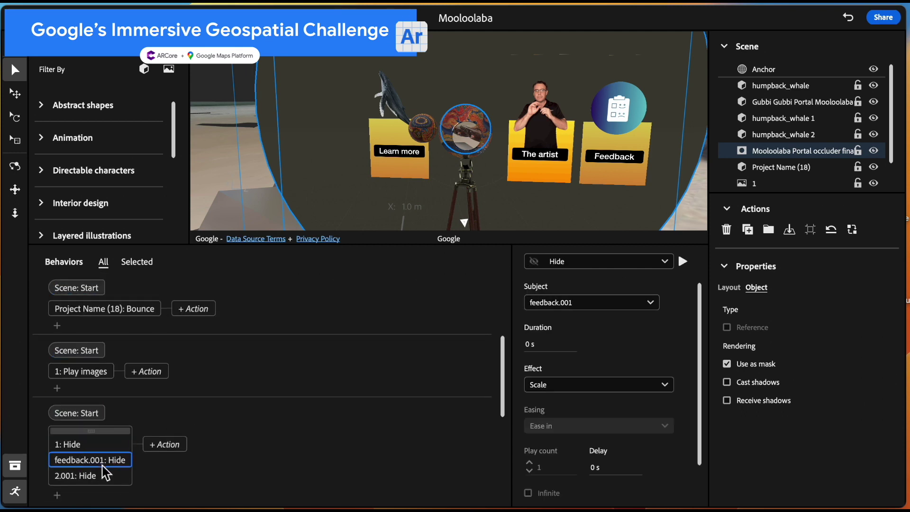
{"action": "scroll", "coordinate": [101, 465], "scroll_direction": "down", "scroll_amount": 2}
{"action": "left_click", "coordinate": [84, 413]}
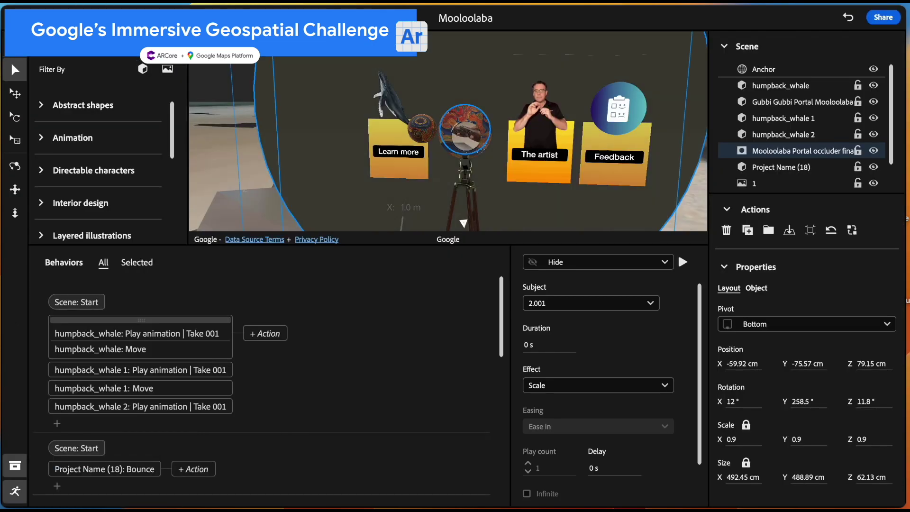
{"action": "scroll", "coordinate": [205, 421], "scroll_direction": "down", "scroll_amount": 4}
{"action": "scroll", "coordinate": [205, 420], "scroll_direction": "up", "scroll_amount": 2}
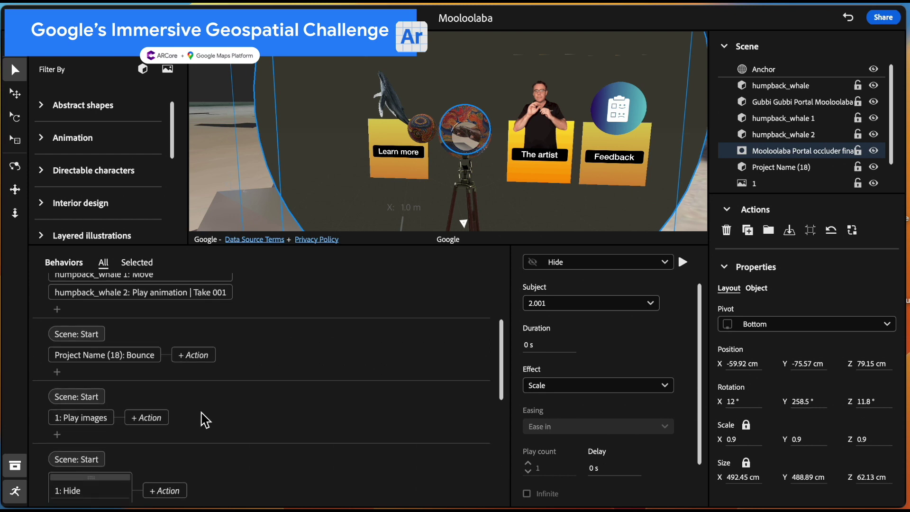
Review the Project Name (18) Tap trigger and preview the scene by tapping the patterned sphere beside the telescope.
{"action": "scroll", "coordinate": [205, 420], "scroll_direction": "down", "scroll_amount": 3}
{"action": "left_click", "coordinate": [128, 435]}
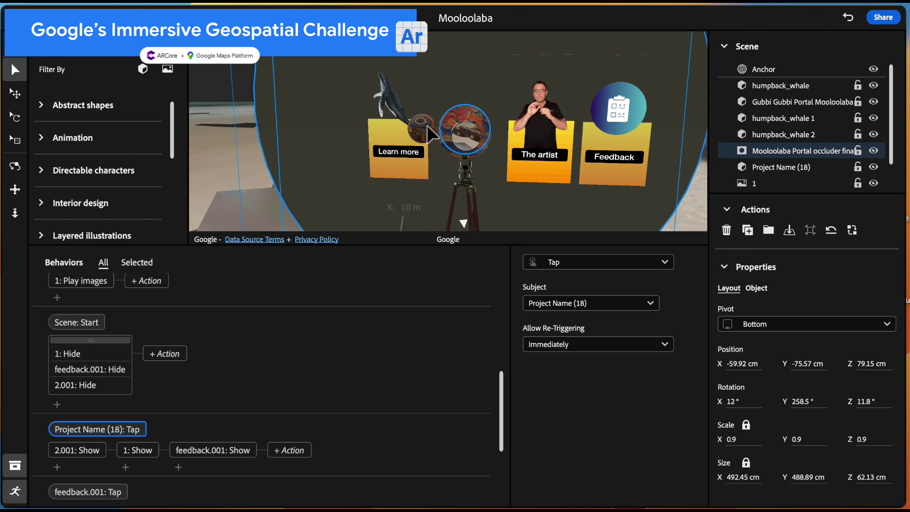
{"action": "left_click", "coordinate": [15, 492]}
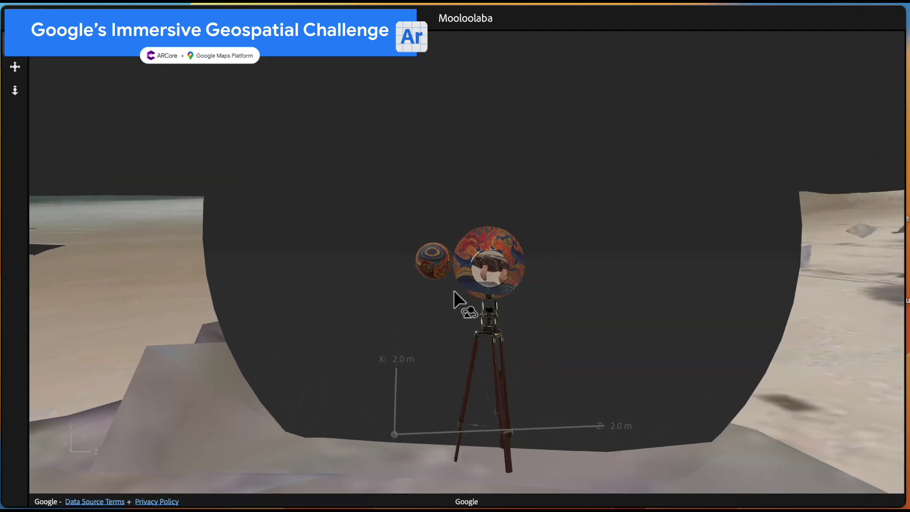
{"action": "left_click", "coordinate": [433, 258]}
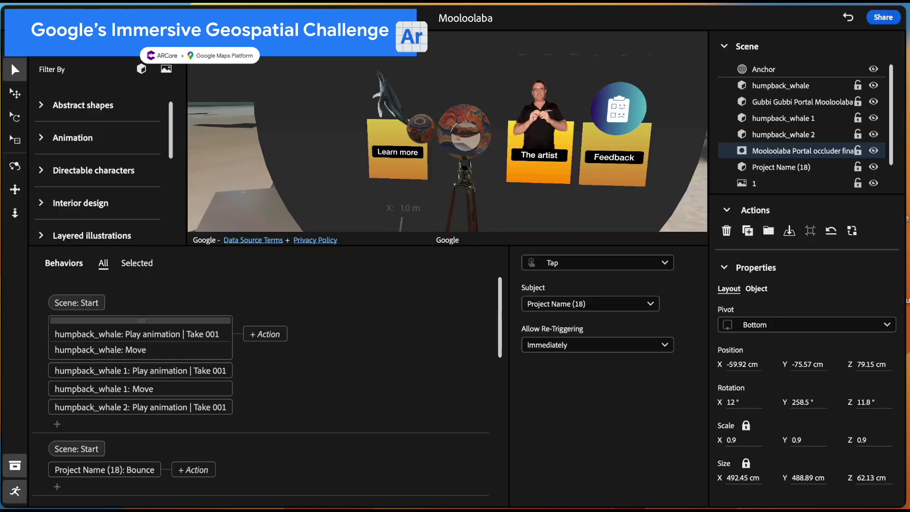
Review the feedback.001 and 1 Show actions run by the Project Name (18) Tap trigger.
{"action": "scroll", "coordinate": [198, 392], "scroll_direction": "down", "scroll_amount": 8}
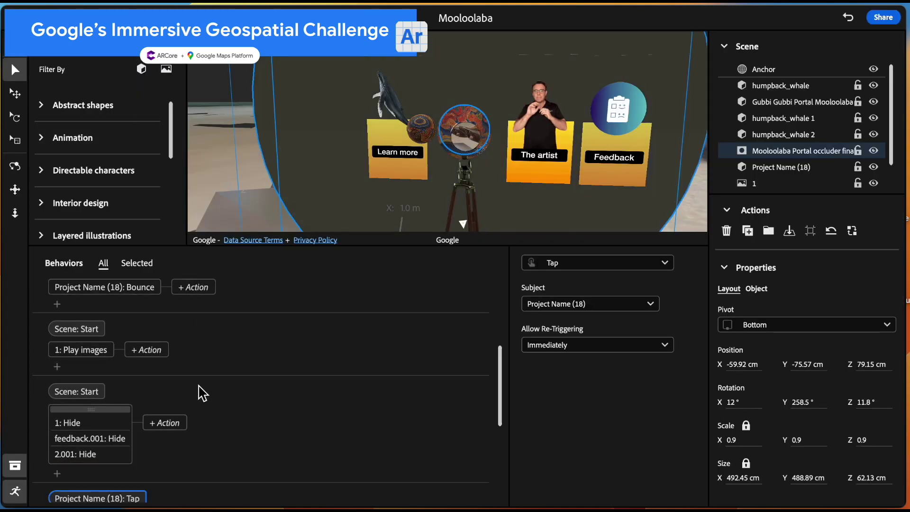
{"action": "left_click", "coordinate": [197, 429]}
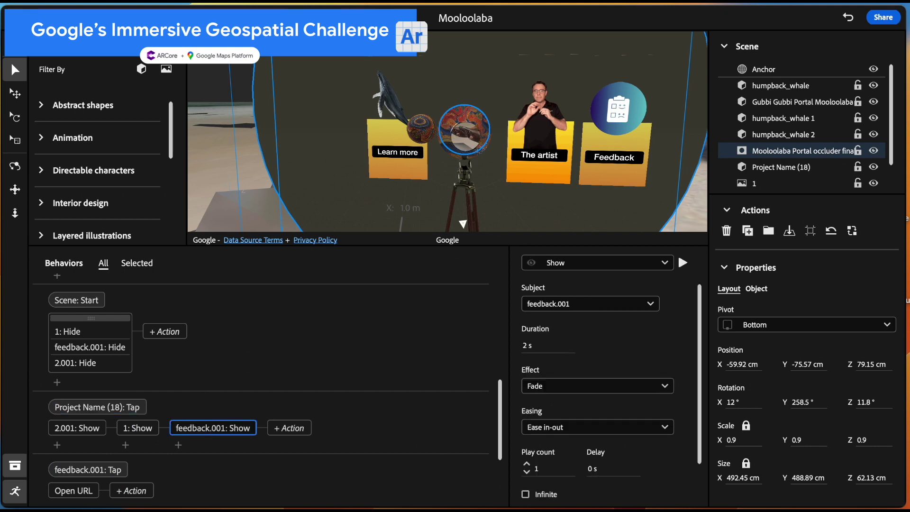
{"action": "left_click", "coordinate": [142, 428]}
{"action": "scroll", "coordinate": [148, 433], "scroll_direction": "down", "scroll_amount": 1}
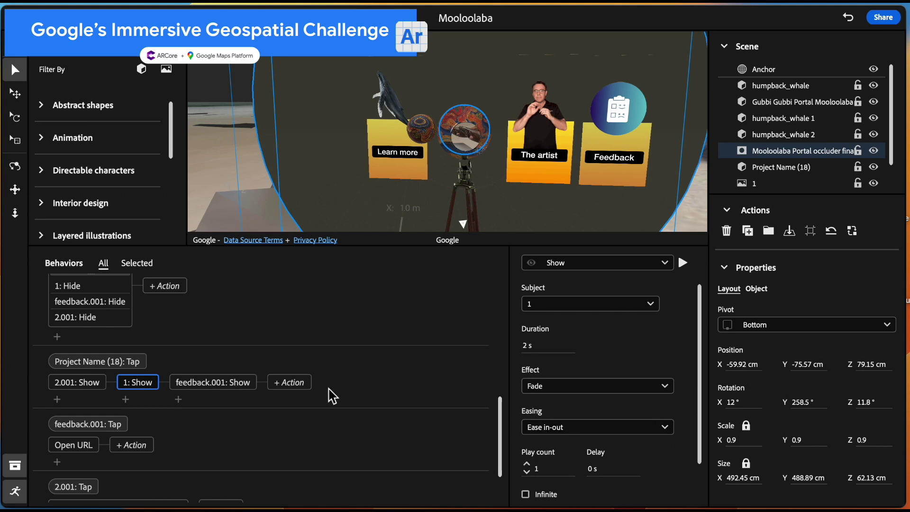
{"action": "scroll", "coordinate": [333, 395], "scroll_direction": "down", "scroll_amount": 1}
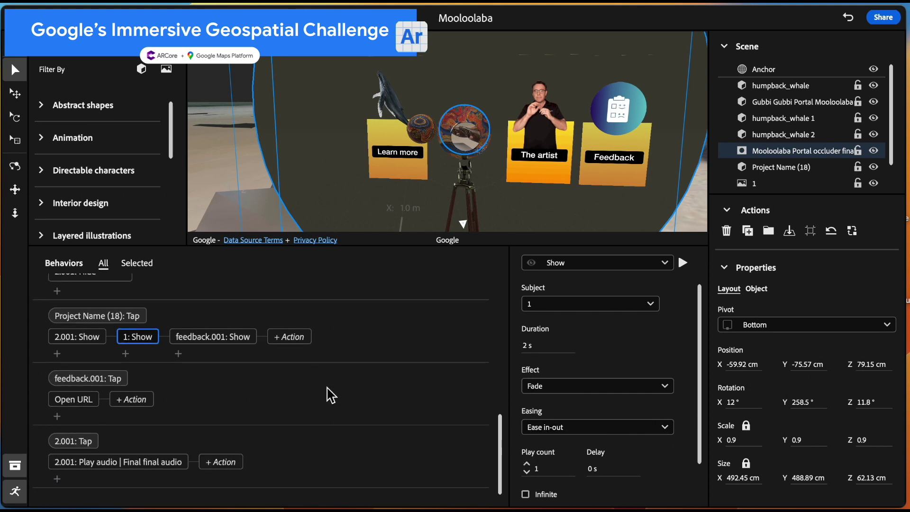
Review the Play audio action under the 2.001 Tap trigger and preview its Final final audio clip.
{"action": "left_click", "coordinate": [145, 465]}
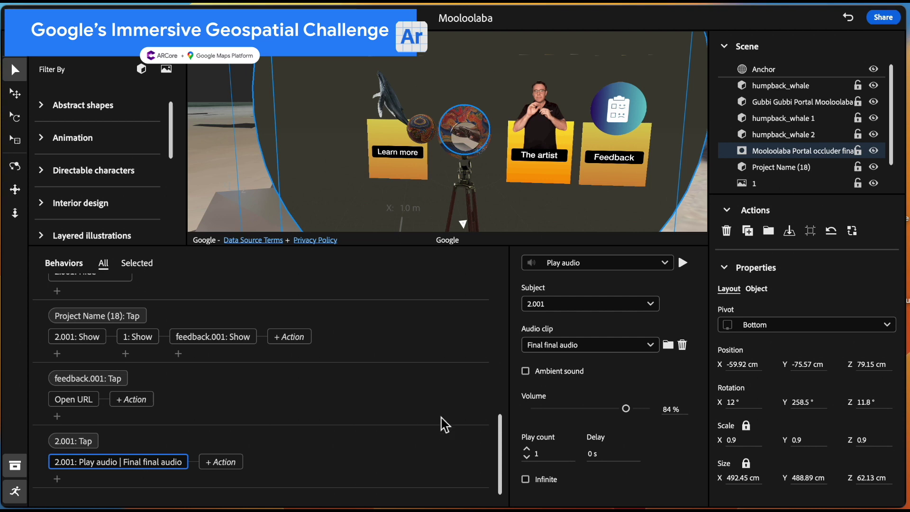
{"action": "left_click", "coordinate": [683, 265]}
{"action": "left_click", "coordinate": [682, 265]}
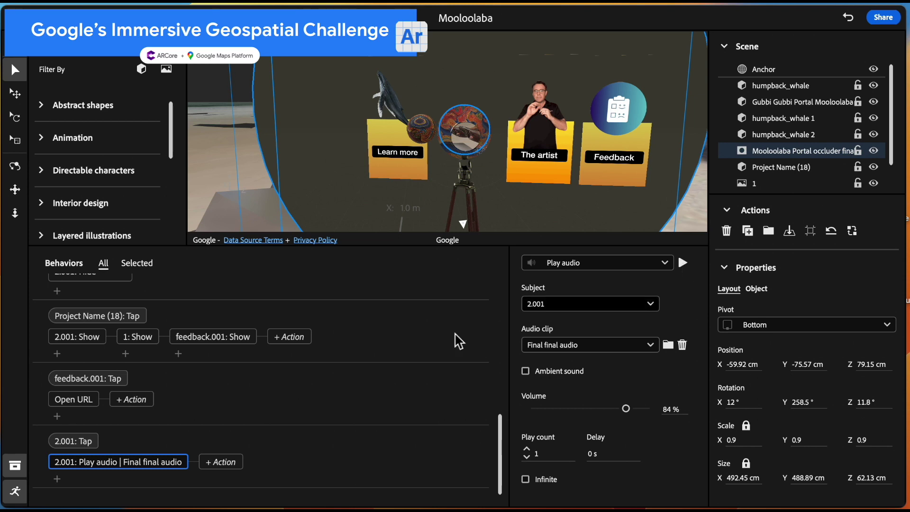
Review the feedback.001 Tap trigger and the feedback form link in its Open URL action.
{"action": "scroll", "coordinate": [370, 387], "scroll_direction": "down", "scroll_amount": 1}
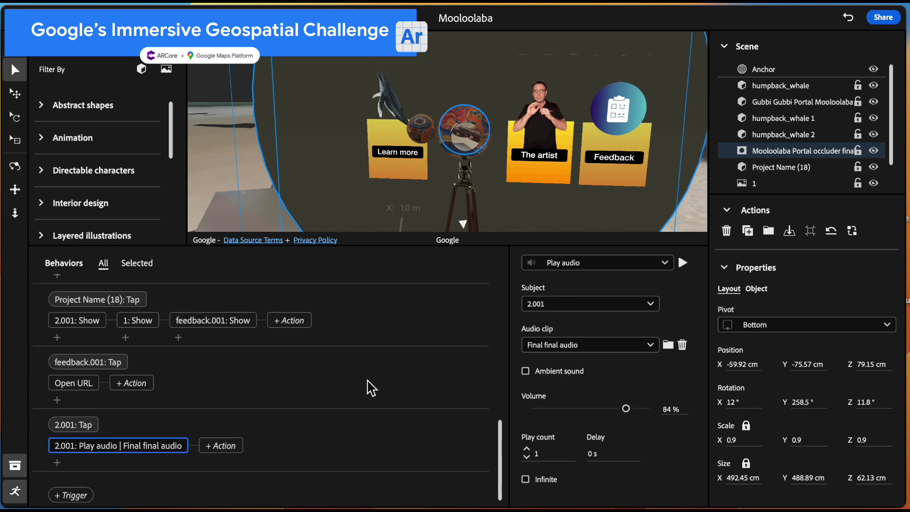
{"action": "left_click", "coordinate": [93, 366]}
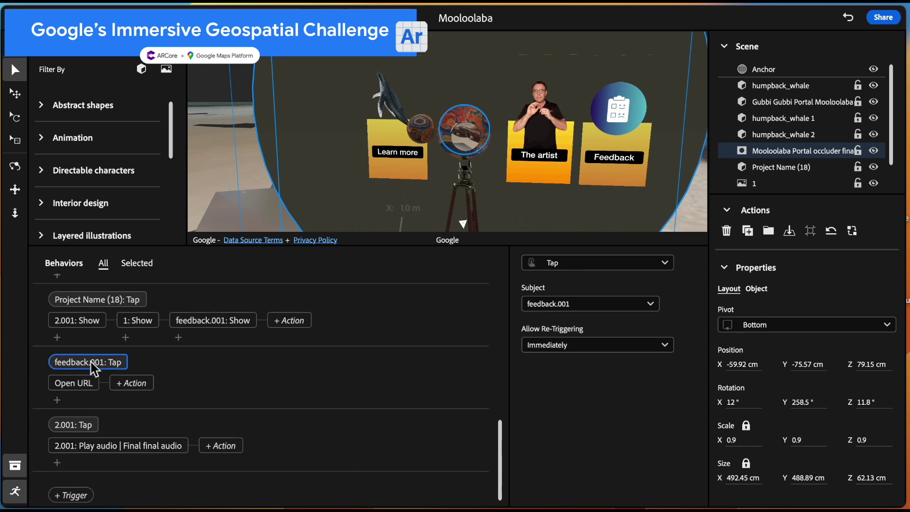
{"action": "left_click", "coordinate": [81, 389]}
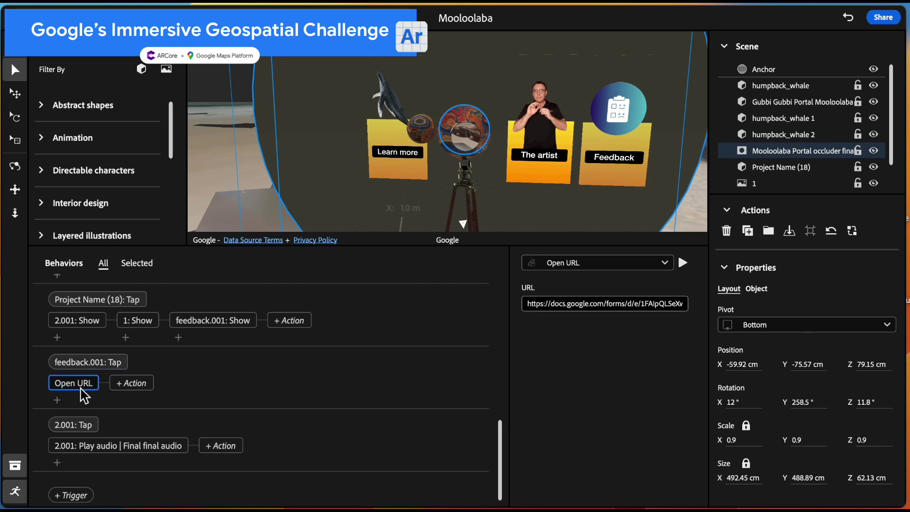
{"action": "left_click", "coordinate": [577, 305]}
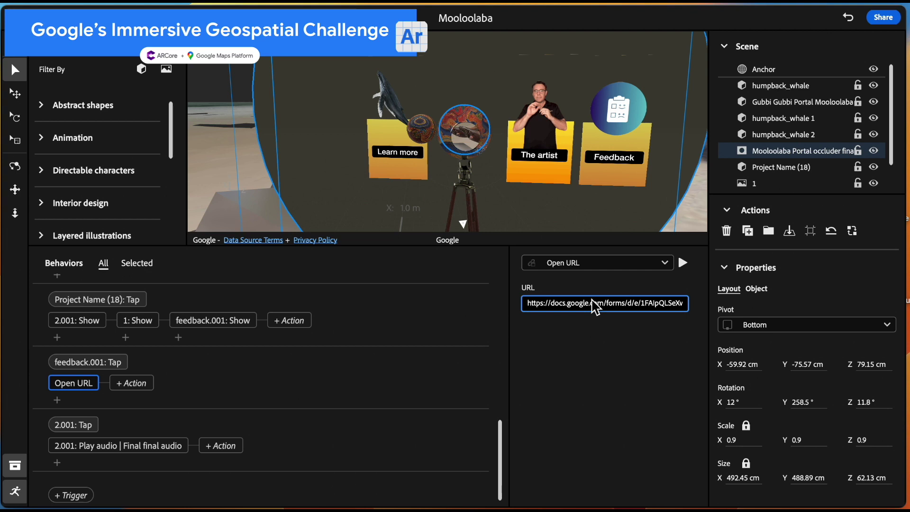
Deselect the portal occluder, inspect the portal with its telescope and signs from another angle, and look through the full behaviors list.
{"action": "scroll", "coordinate": [406, 385], "scroll_direction": "up", "scroll_amount": 5}
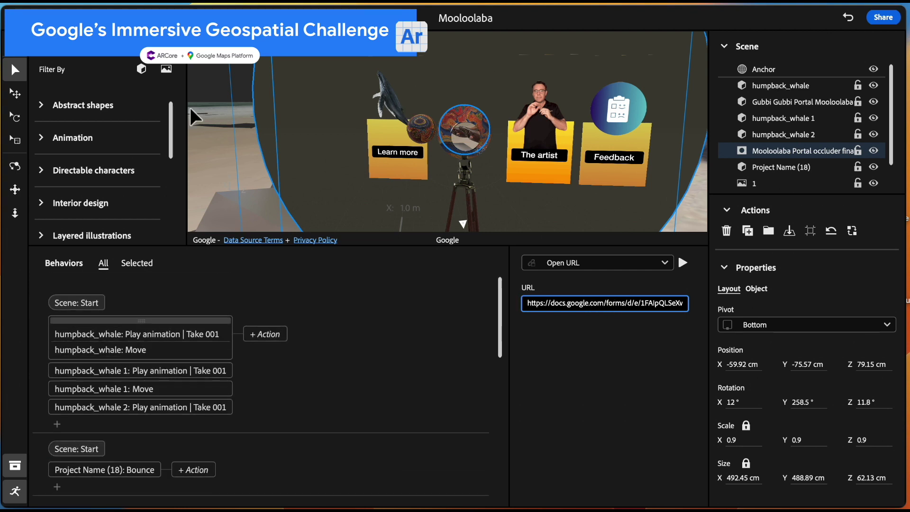
{"action": "scroll", "coordinate": [243, 221], "scroll_direction": "down", "scroll_amount": 10}
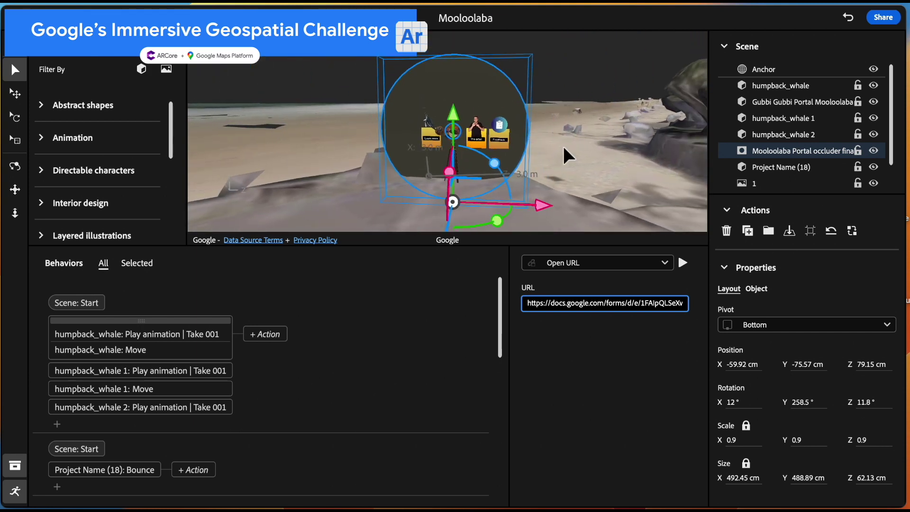
{"action": "left_click", "coordinate": [561, 144]}
{"action": "left_click", "coordinate": [15, 166]}
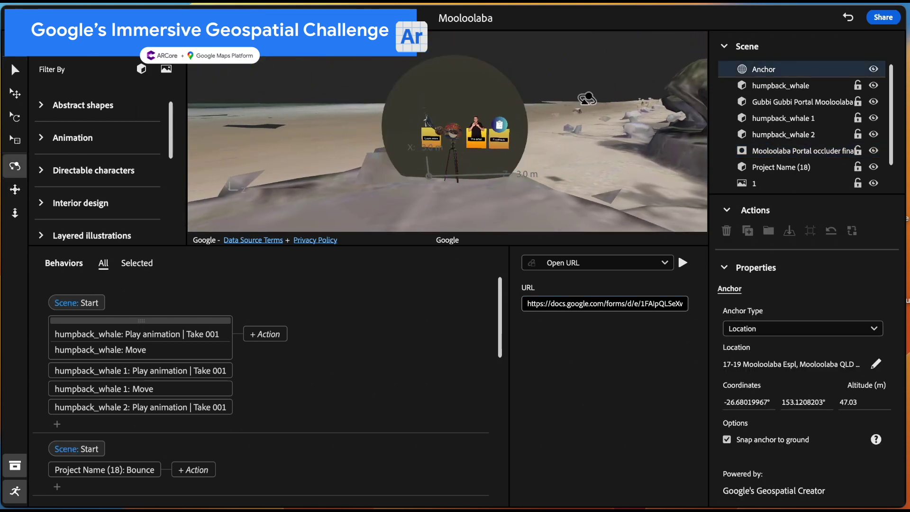
{"action": "mouse_move", "coordinate": [589, 146]}
{"action": "left_mouse_down"}
{"action": "mouse_move", "coordinate": [422, 154]}
{"action": "mouse_move", "coordinate": [514, 221]}
{"action": "mouse_move", "coordinate": [589, 152]}
{"action": "mouse_move", "coordinate": [600, 156]}
{"action": "left_mouse_up"}
{"action": "scroll", "coordinate": [588, 144], "scroll_direction": "up", "scroll_amount": 5}
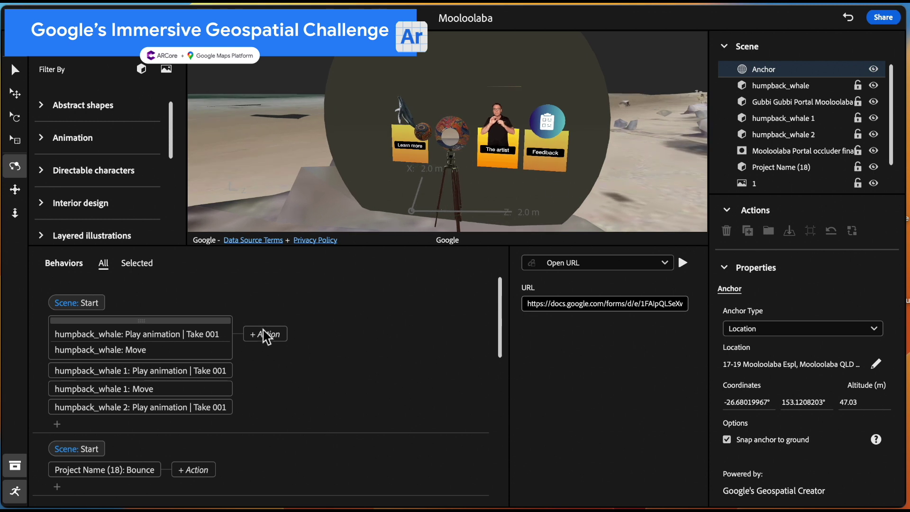
{"action": "scroll", "coordinate": [304, 375], "scroll_direction": "down", "scroll_amount": 6}
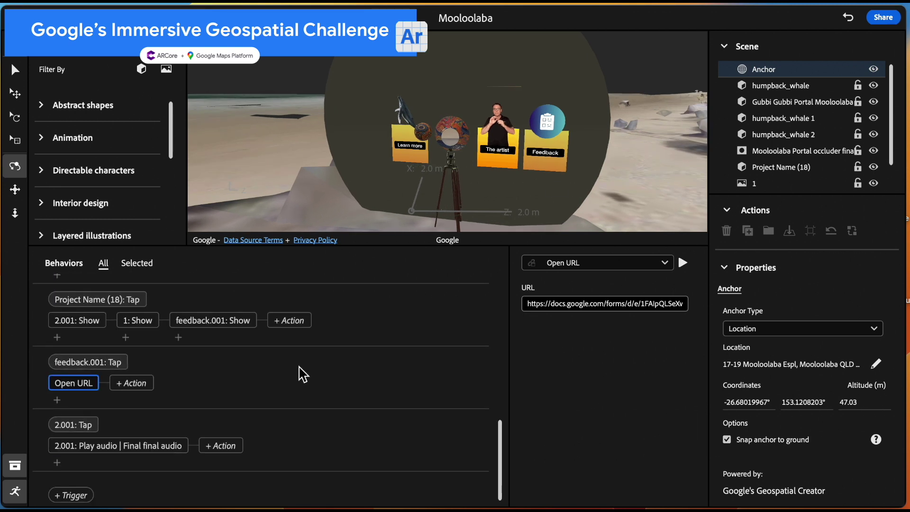
{"action": "scroll", "coordinate": [304, 374], "scroll_direction": "up", "scroll_amount": 8}
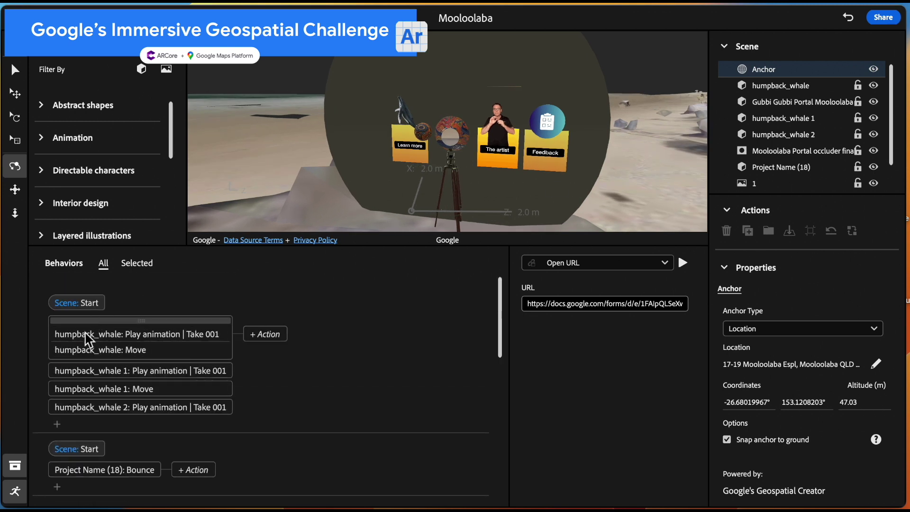